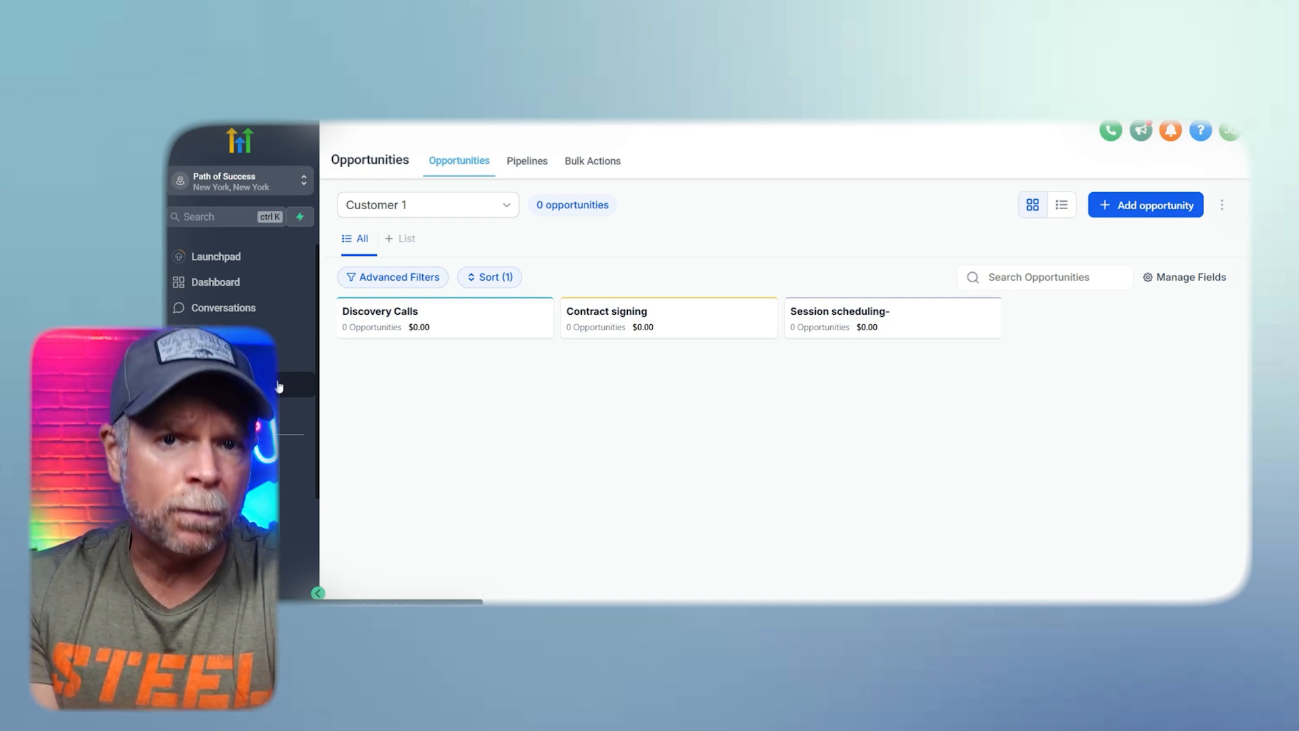
Start a new opportunity pipeline and name it "New Client Onboarding"
click(541, 161)
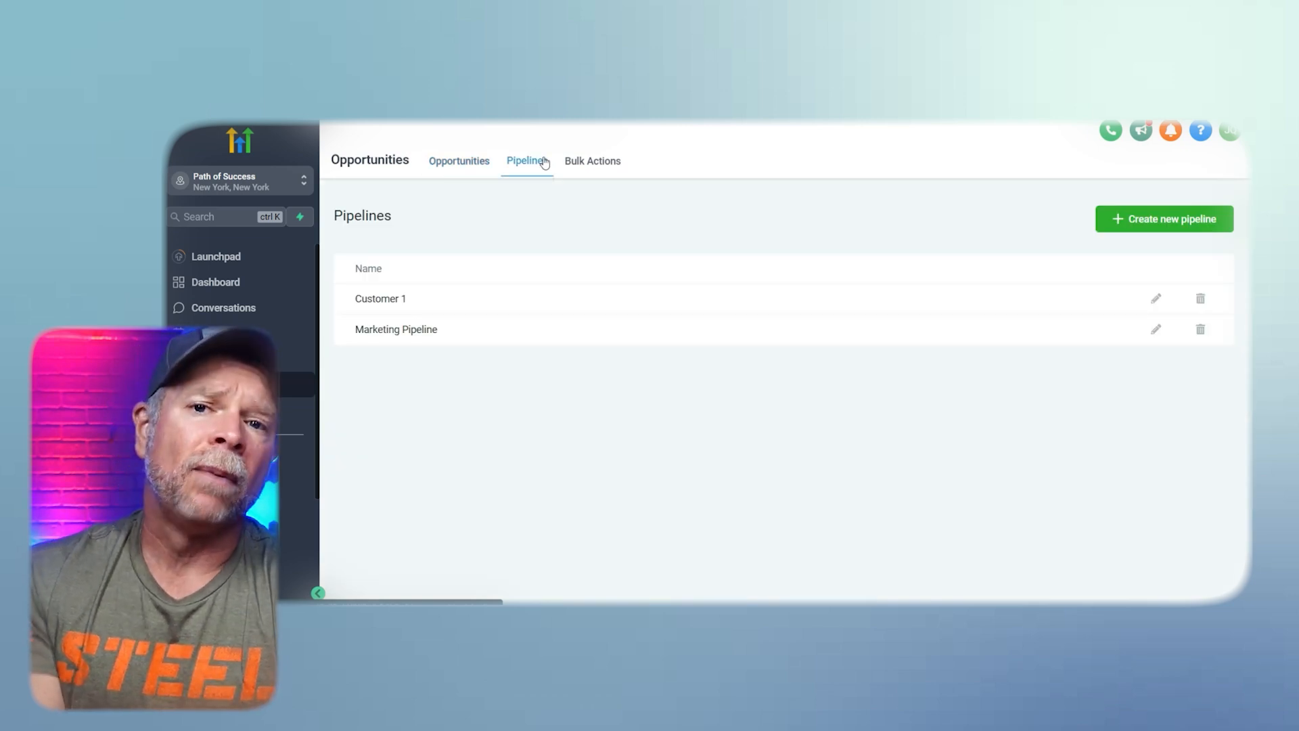
click(1182, 229)
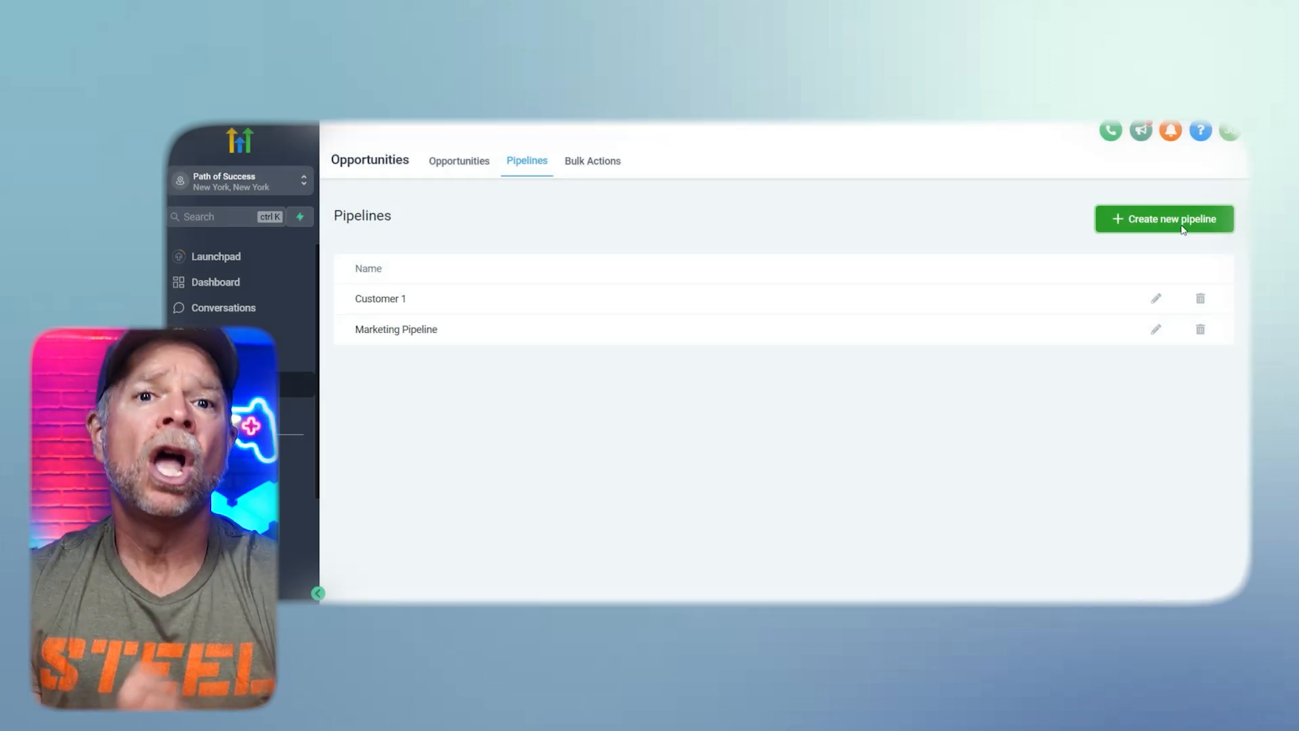
click(1181, 228)
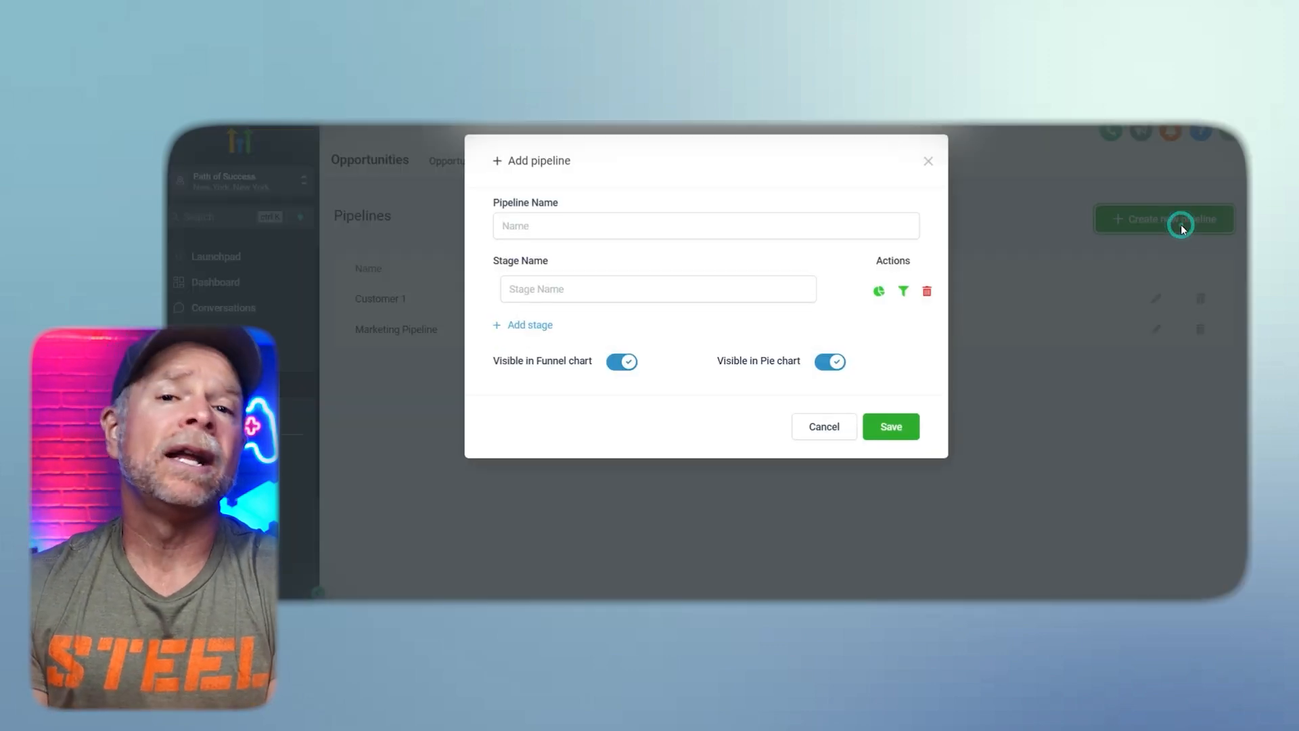
click(738, 229)
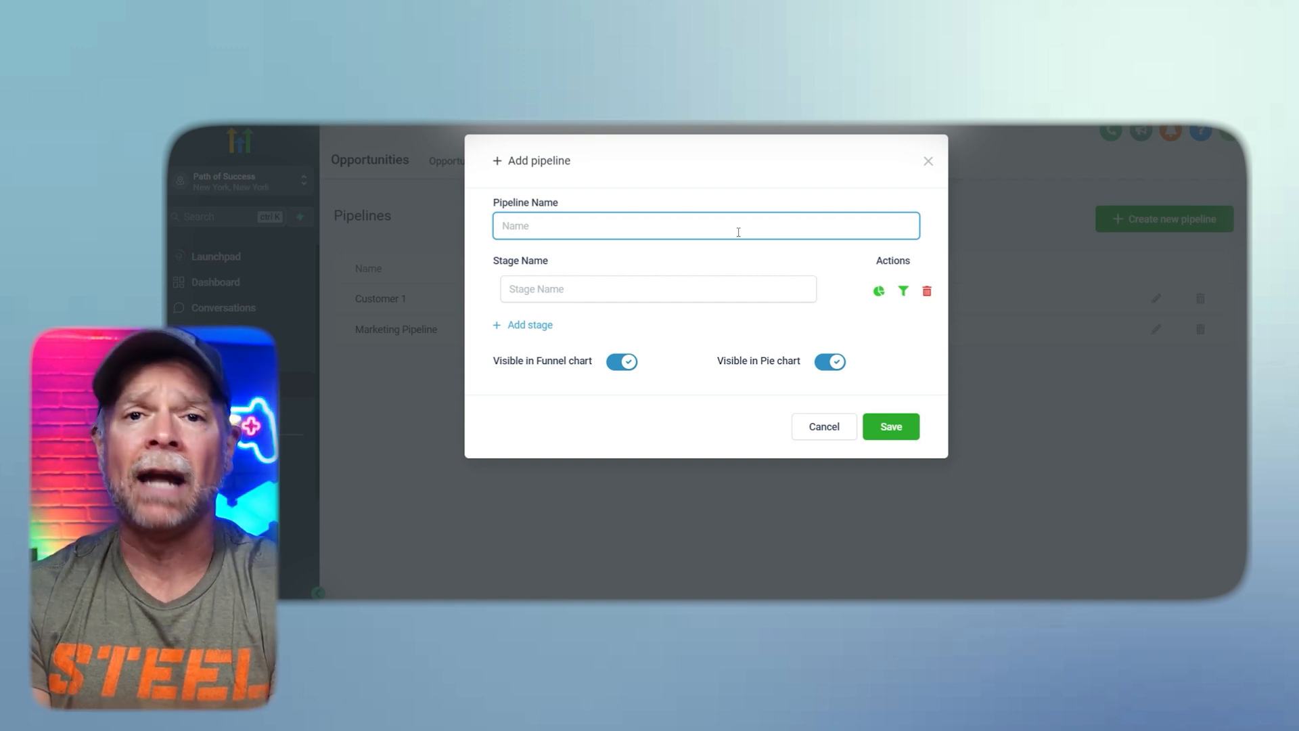
text(New Client Onboarding)
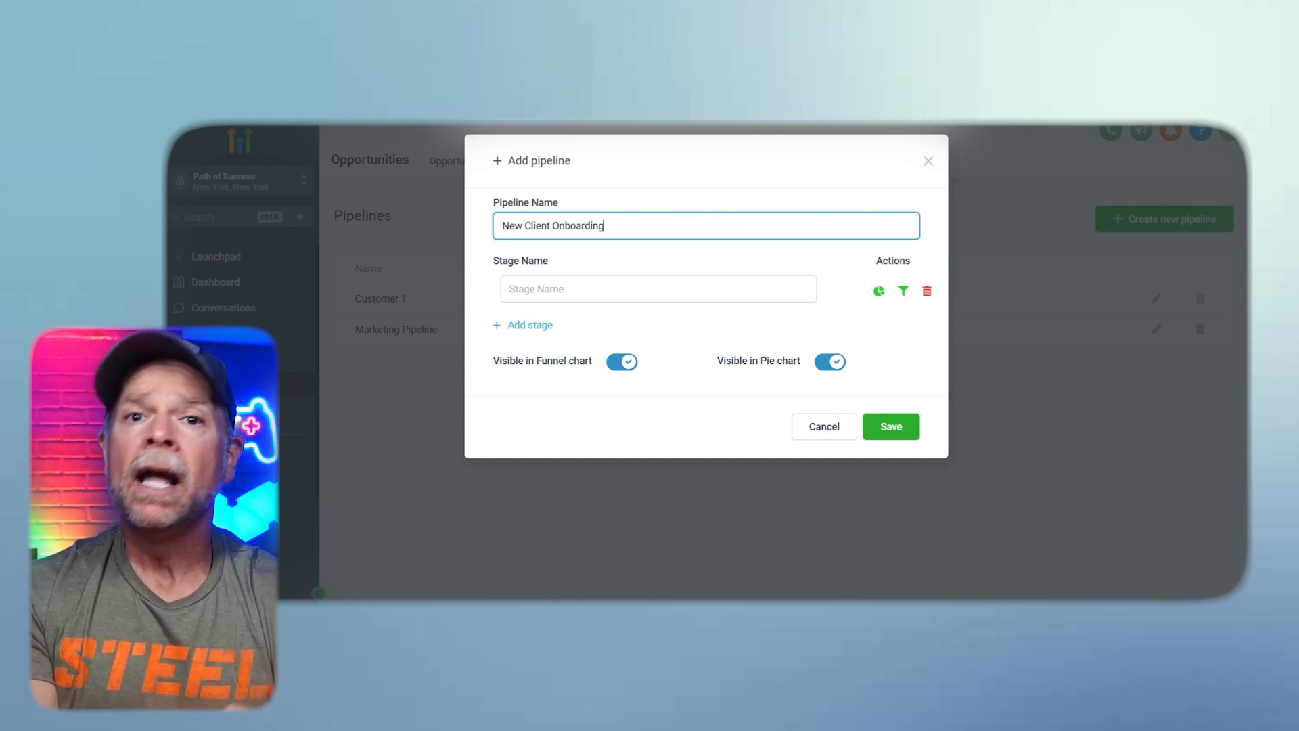
Add a "New Lead" stage to the New Client Onboarding pipeline and save the pipeline
click(624, 291)
text(New Lead)
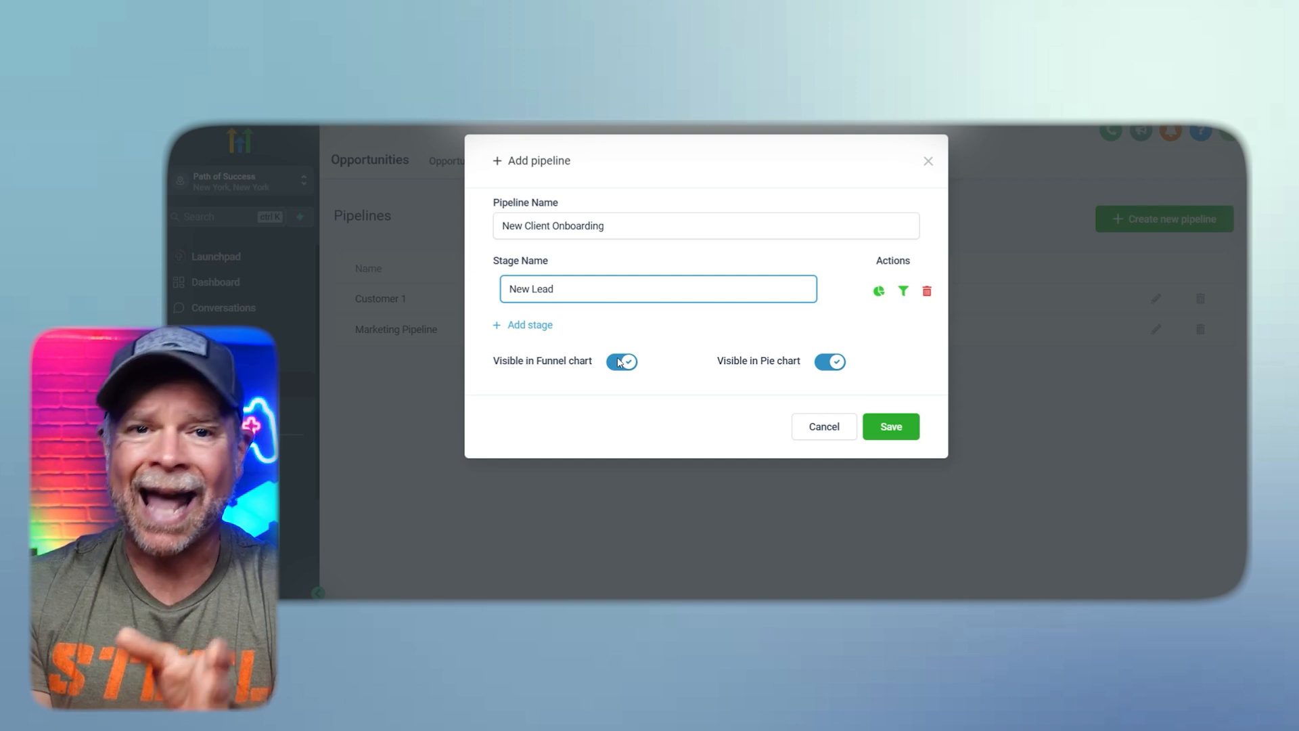
click(534, 326)
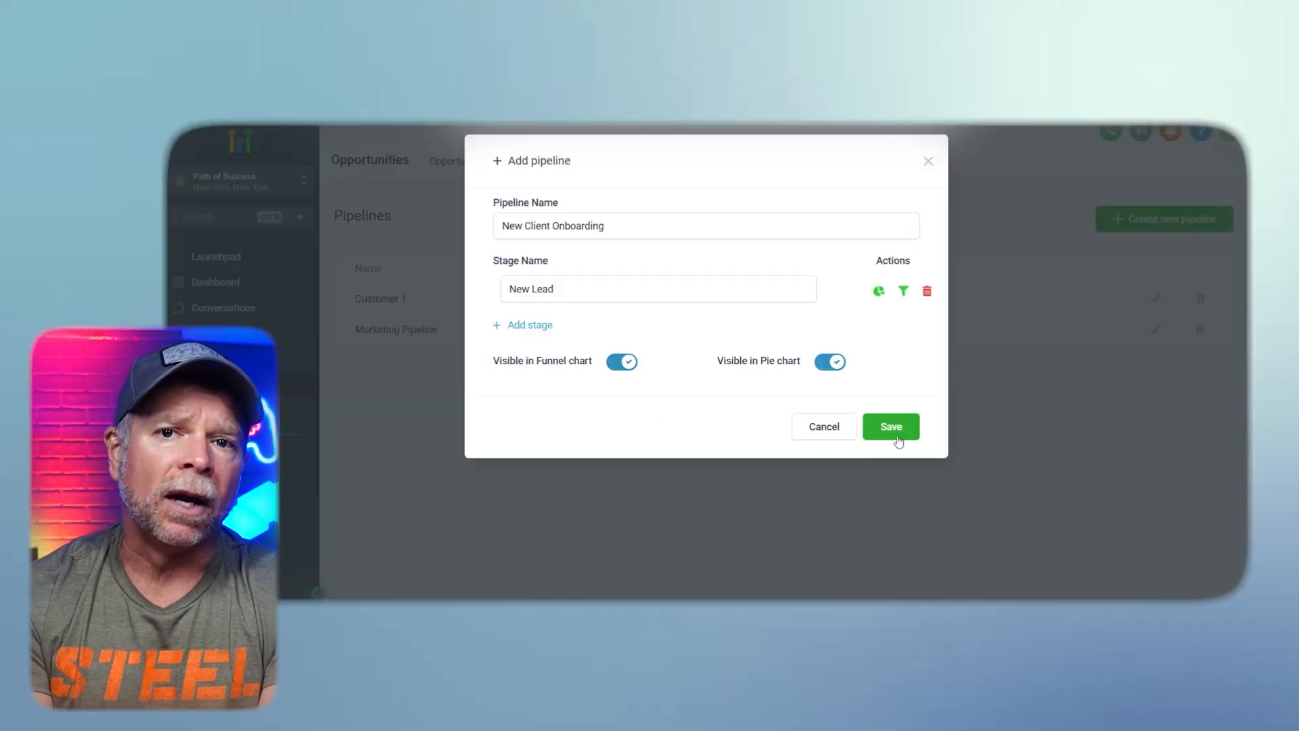
click(892, 426)
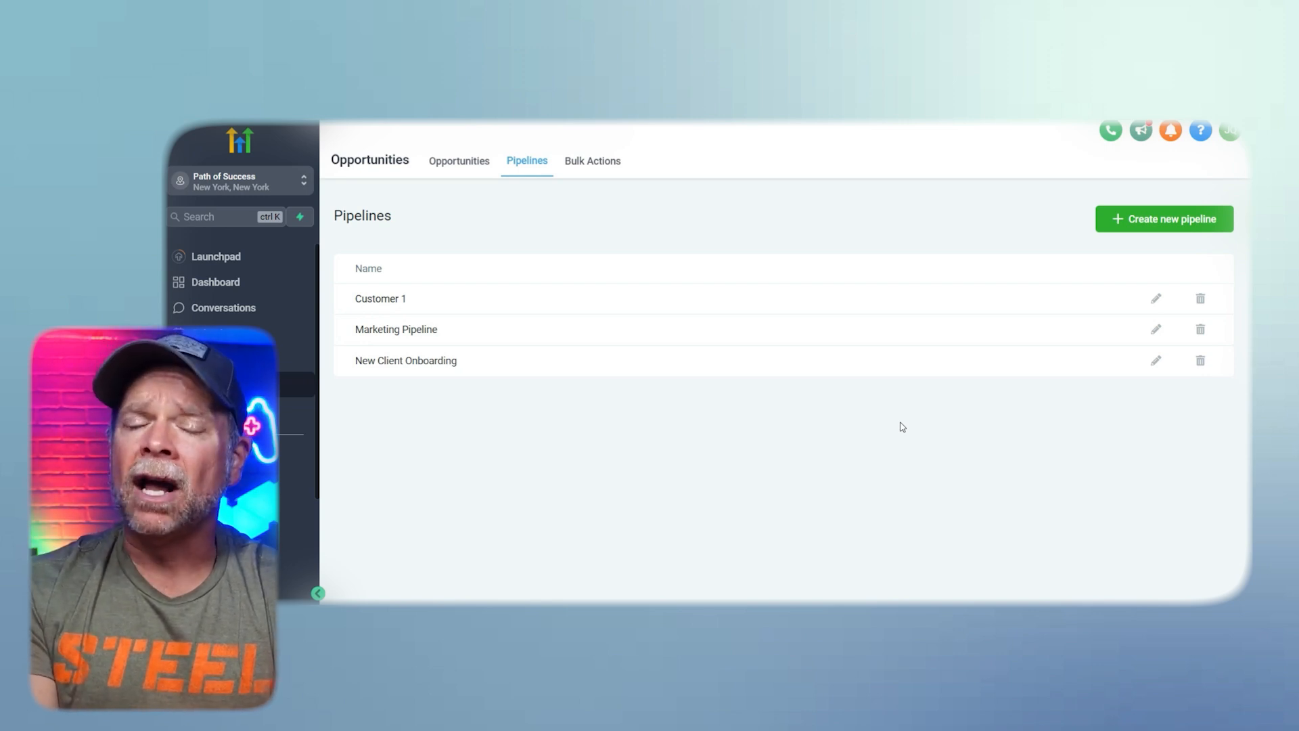
Start a new opportunity and choose the existing contact Spectr as its primary contact
click(431, 175)
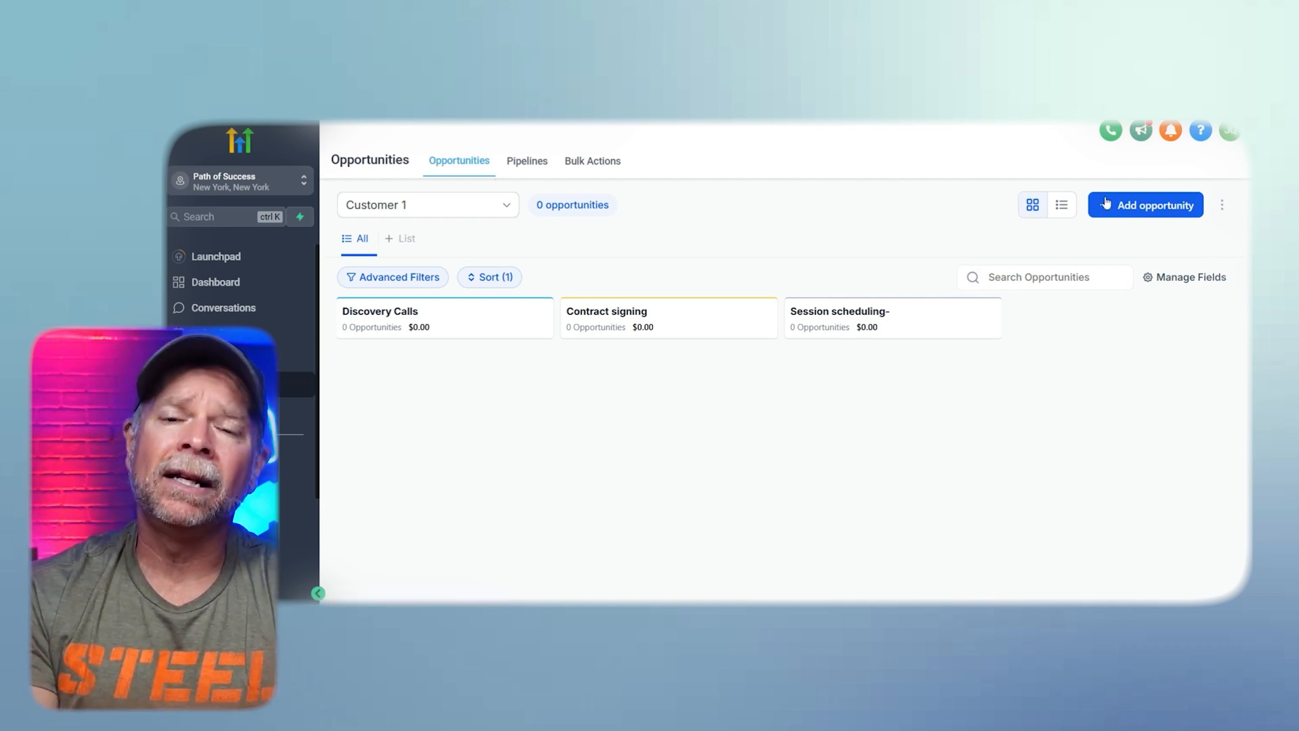
click(1137, 209)
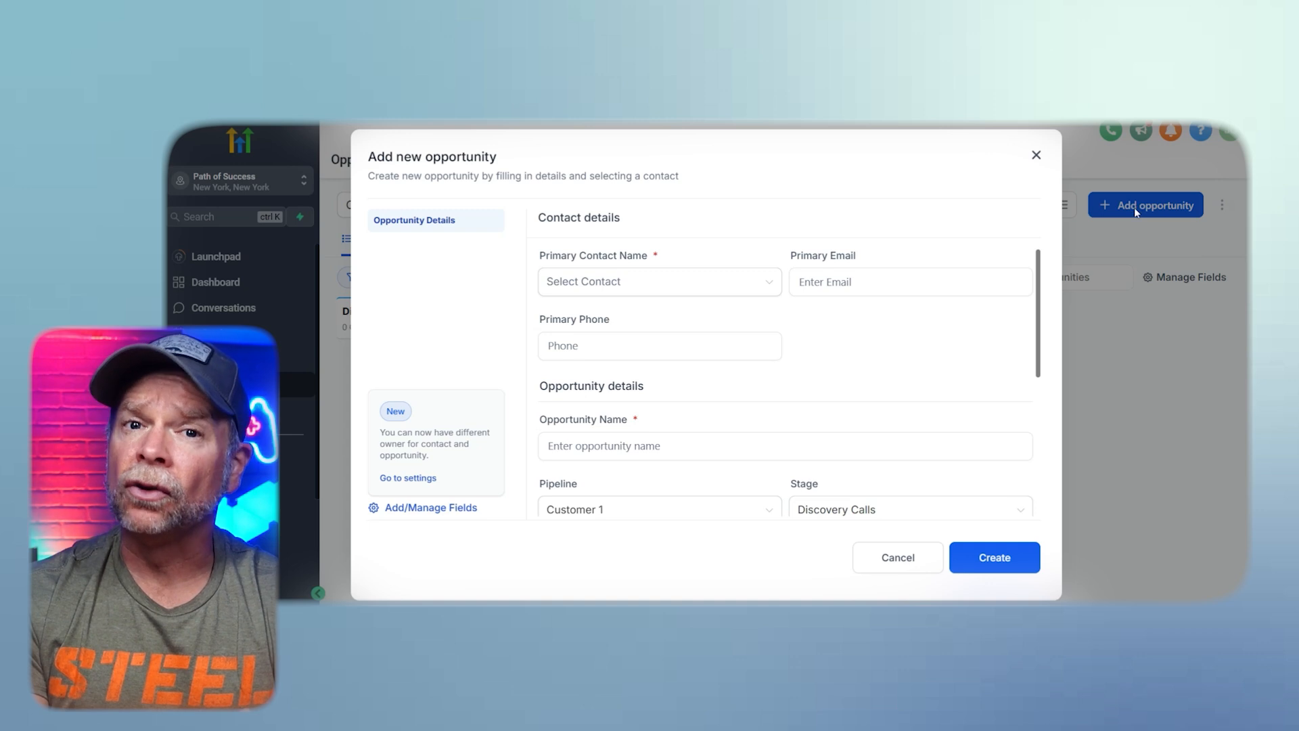
click(918, 277)
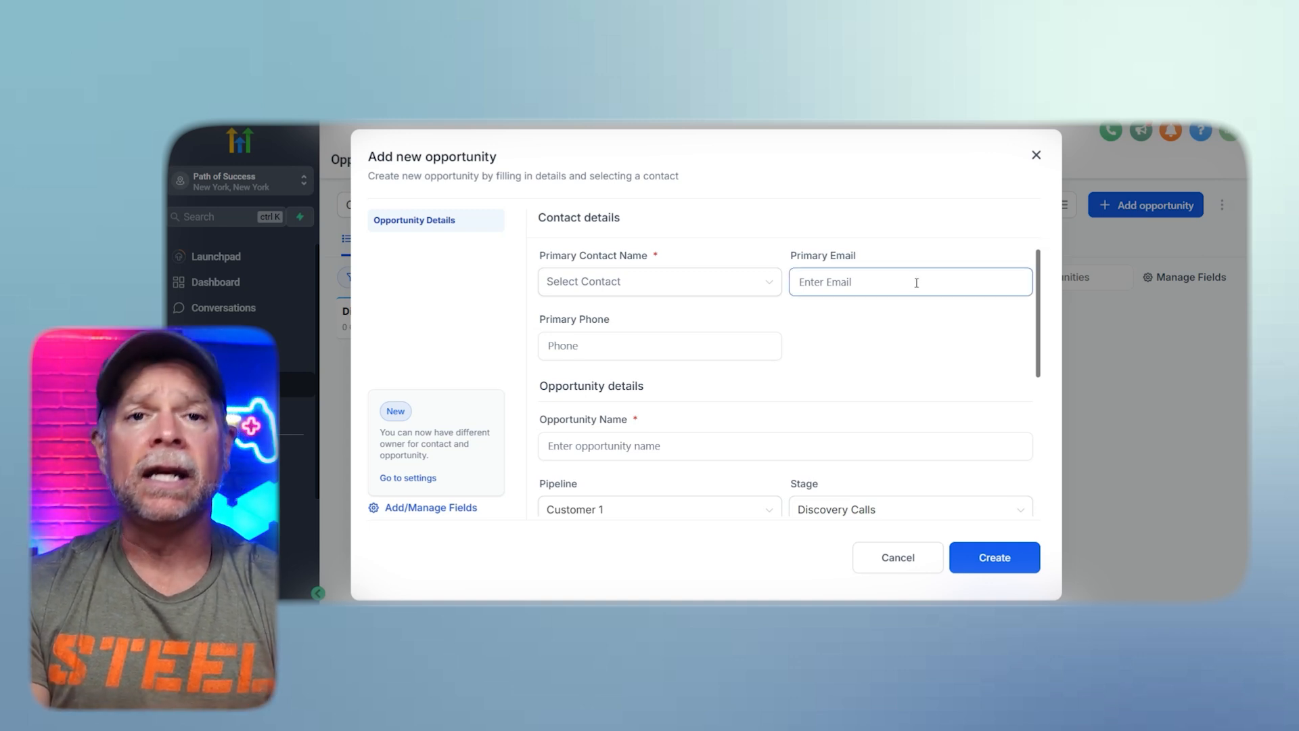
scroll(918, 281, down, 3)
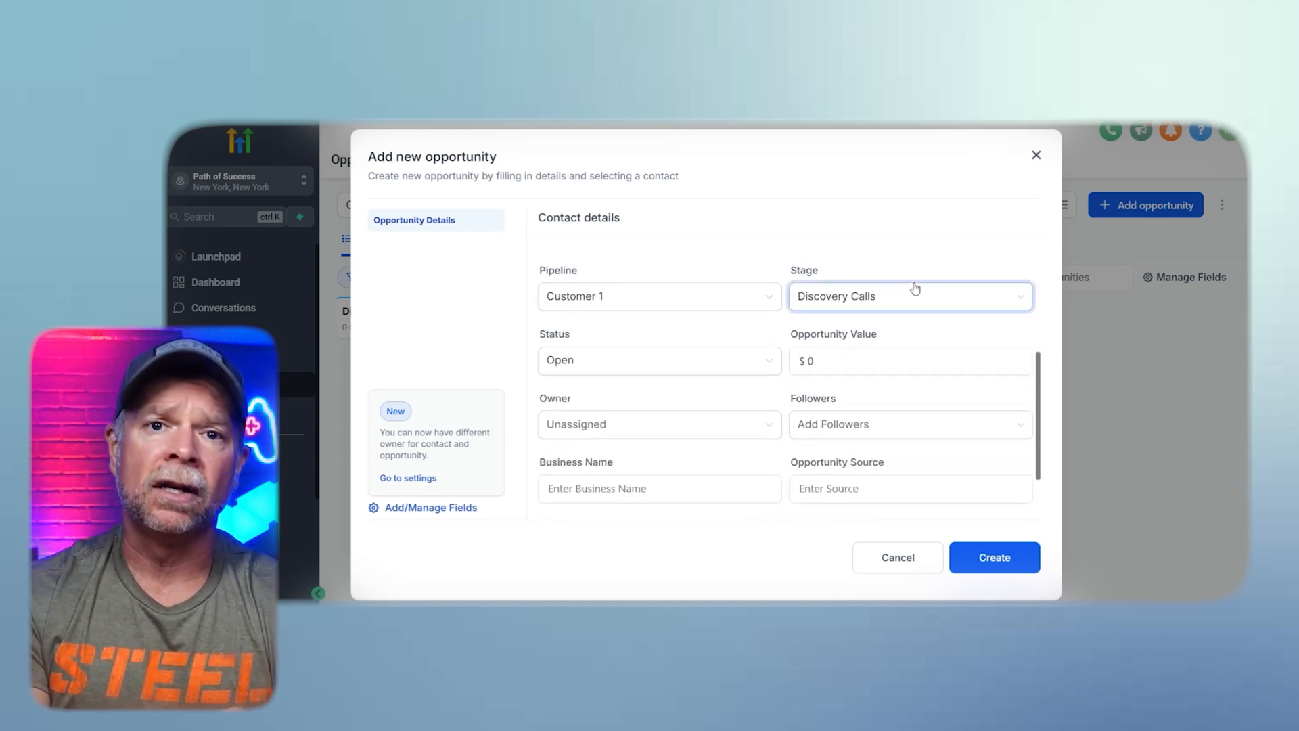
scroll(915, 289, up, 3)
click(633, 291)
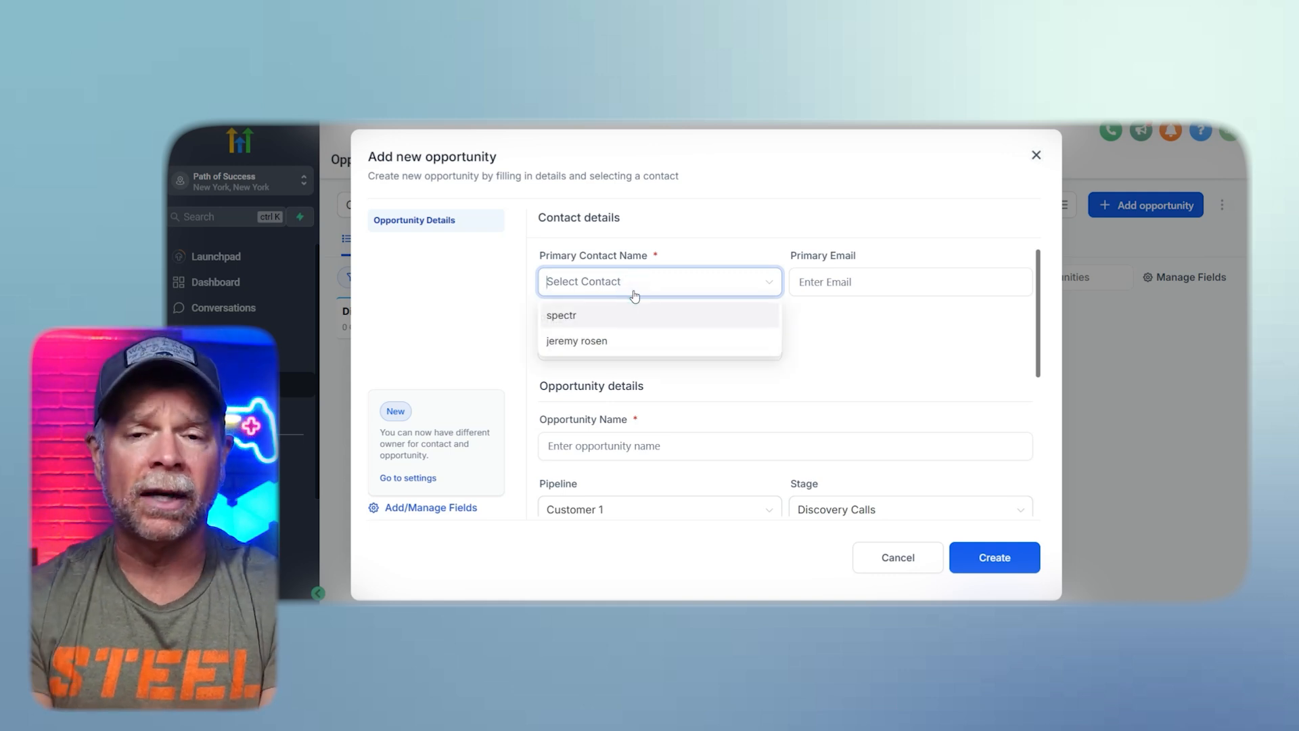
click(631, 322)
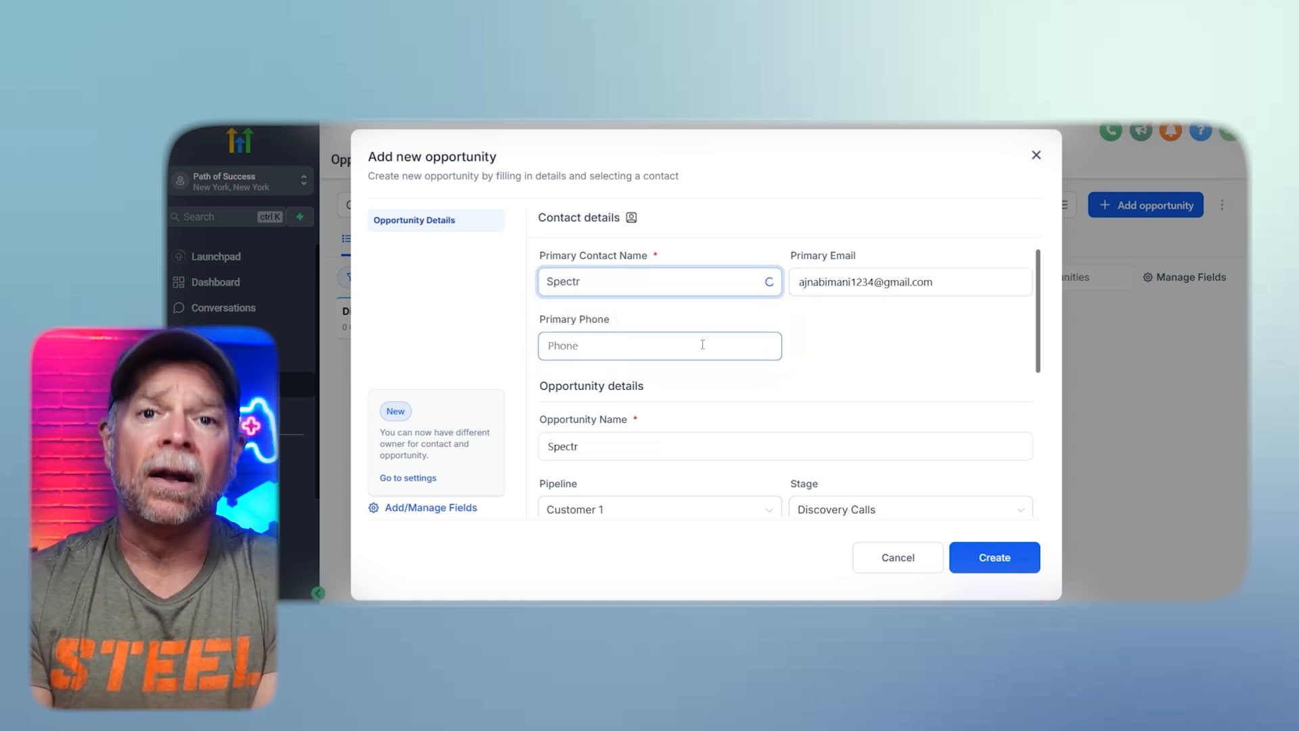
Fill in the primary contact's phone number and full name with the saved autofill details
click(703, 344)
click(684, 392)
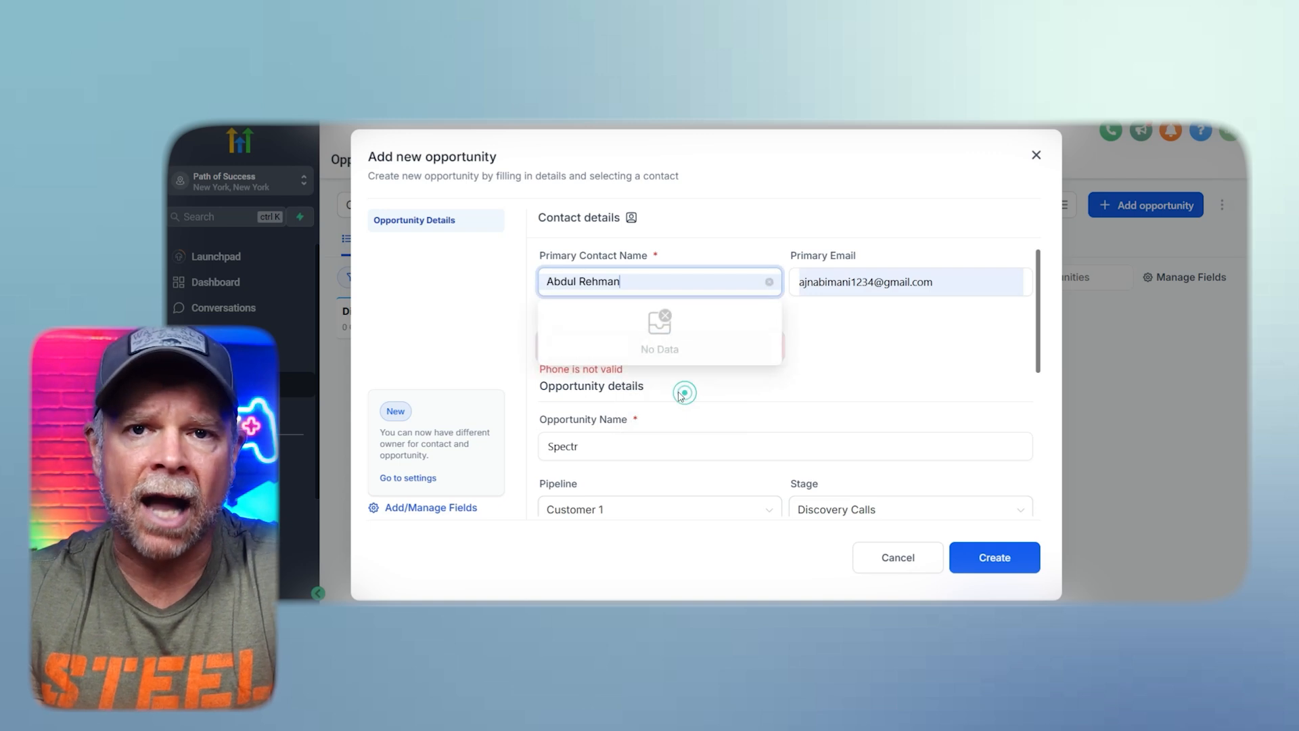
click(676, 387)
Examine the opportunity's pipeline and stage fields and the choices offered for owner and status
scroll(676, 379, down, 1)
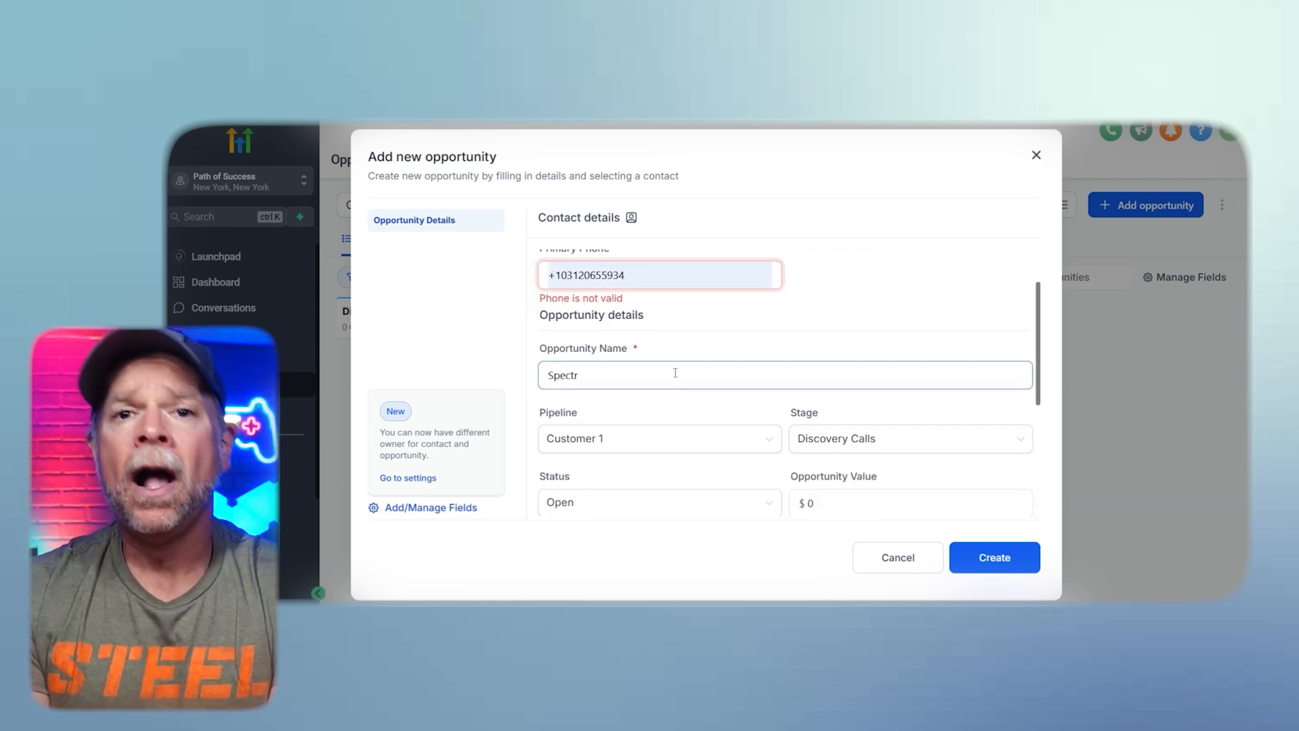
scroll(675, 373, down, 1)
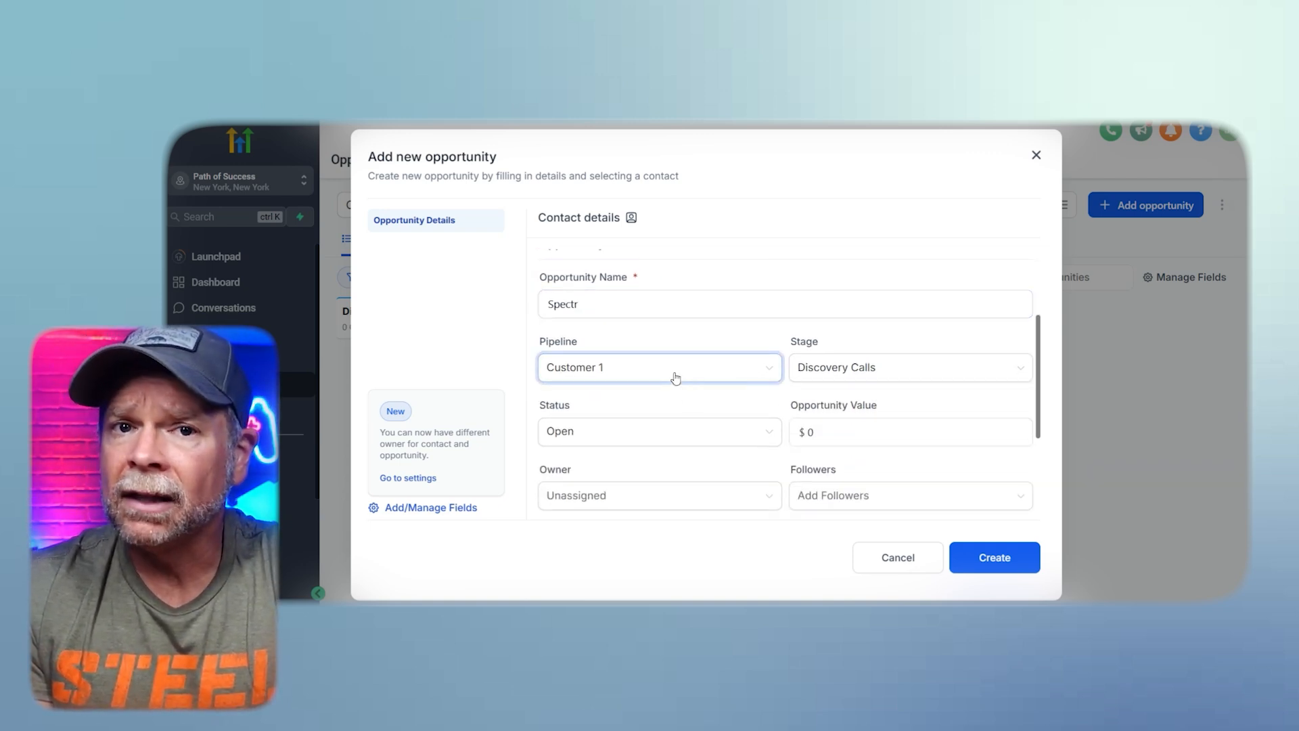
scroll(676, 378, down, 1)
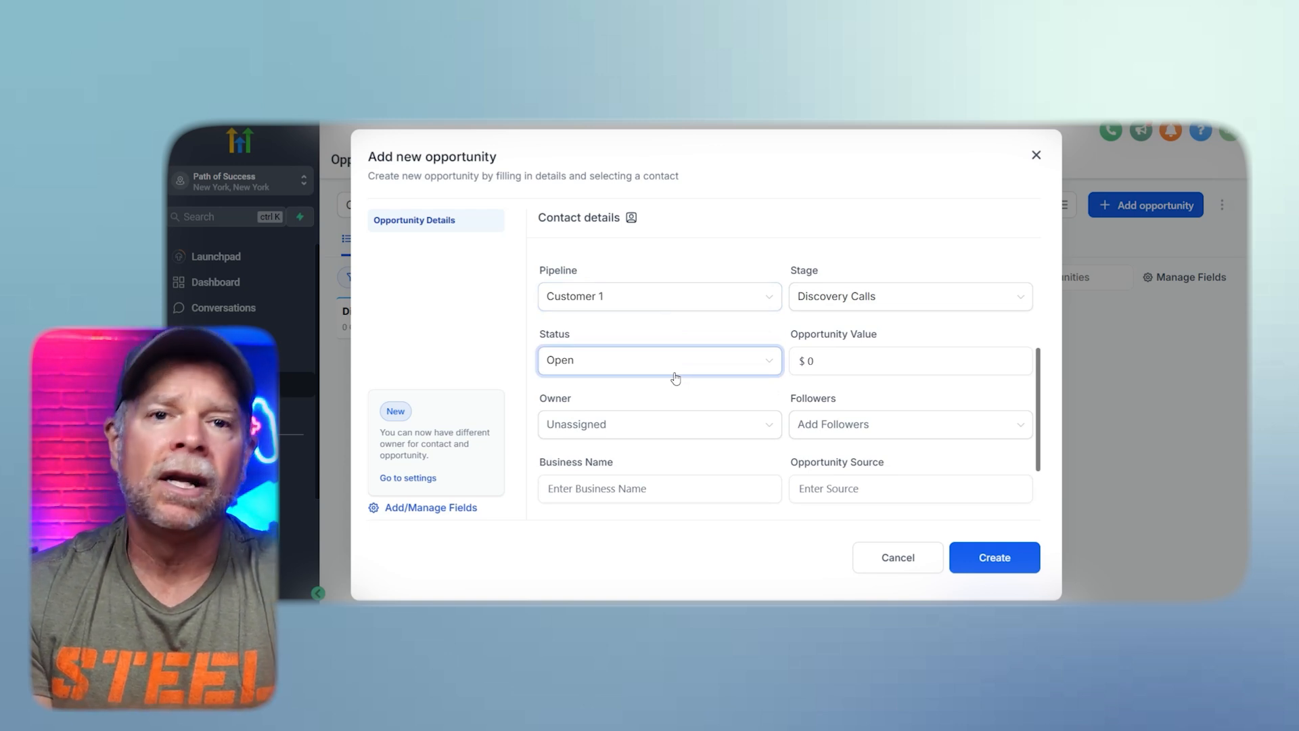
click(664, 428)
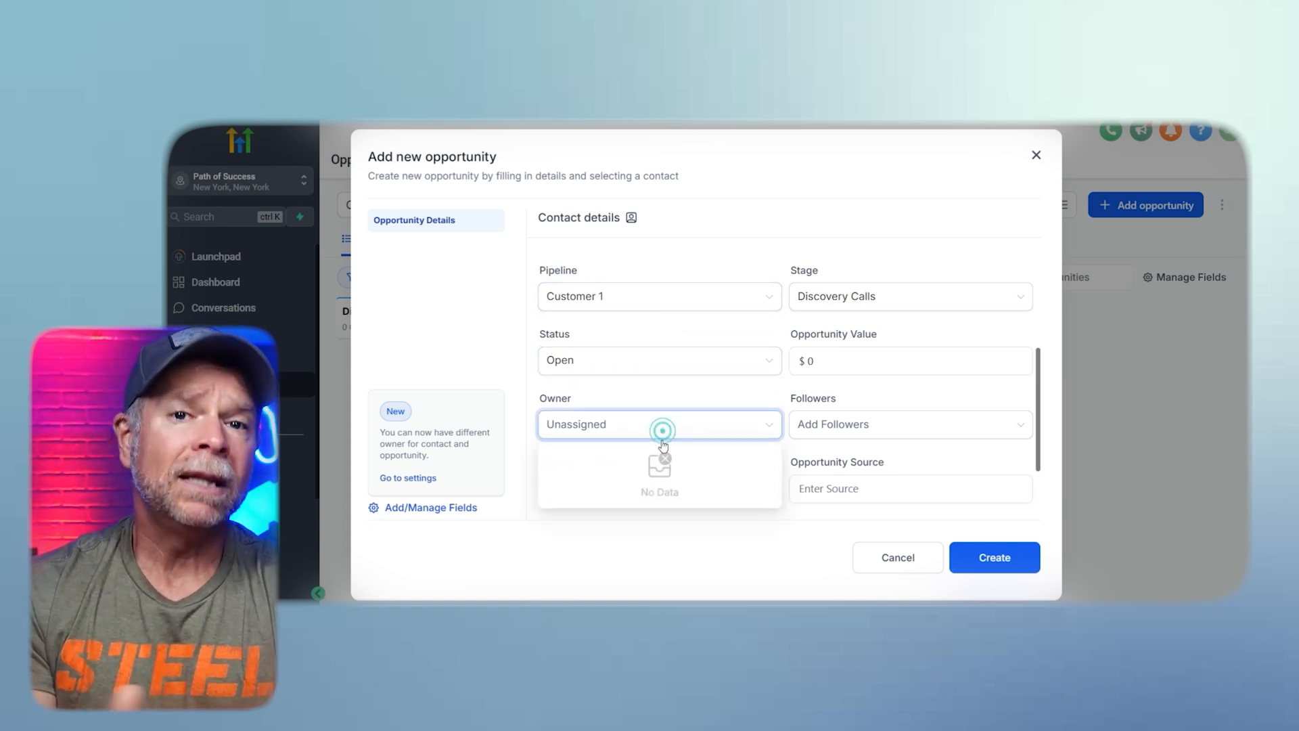
click(722, 369)
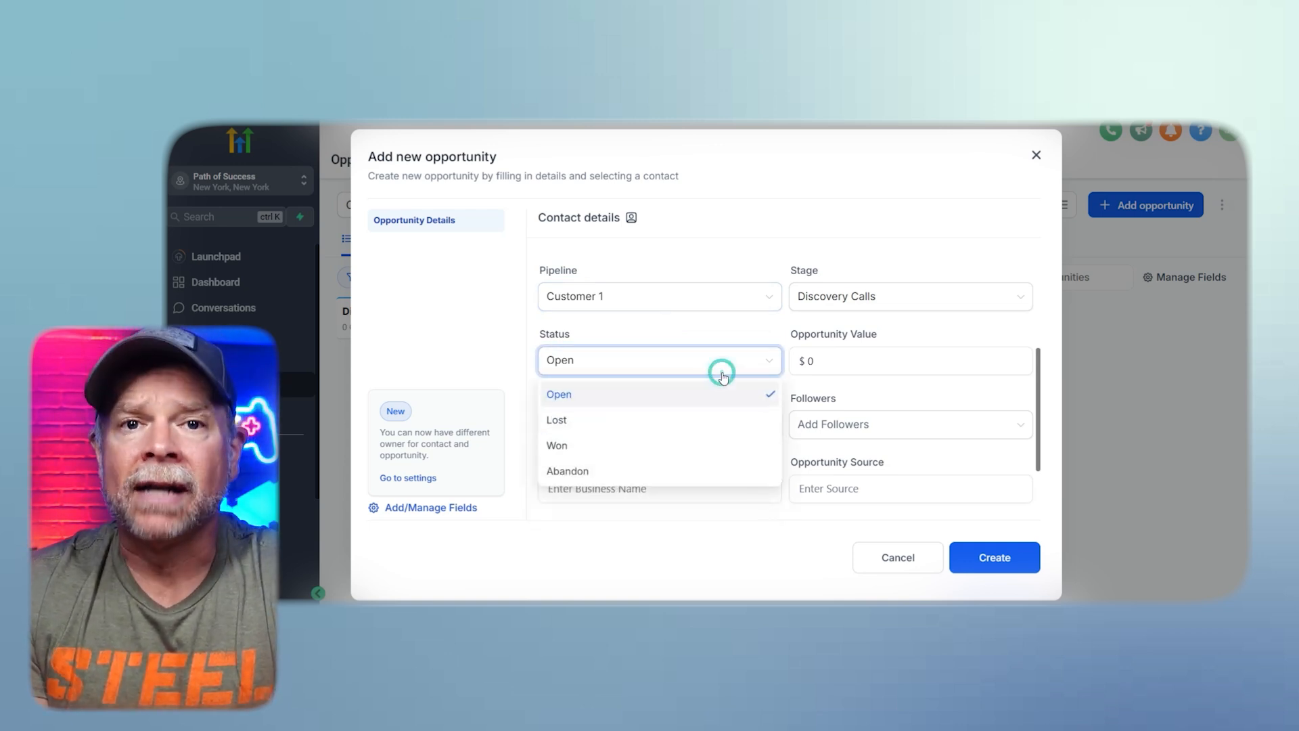
click(826, 440)
Enter "Website Redesign Project for ABC Company" as both the business name and the opportunity source
scroll(827, 440, down, 1)
click(691, 418)
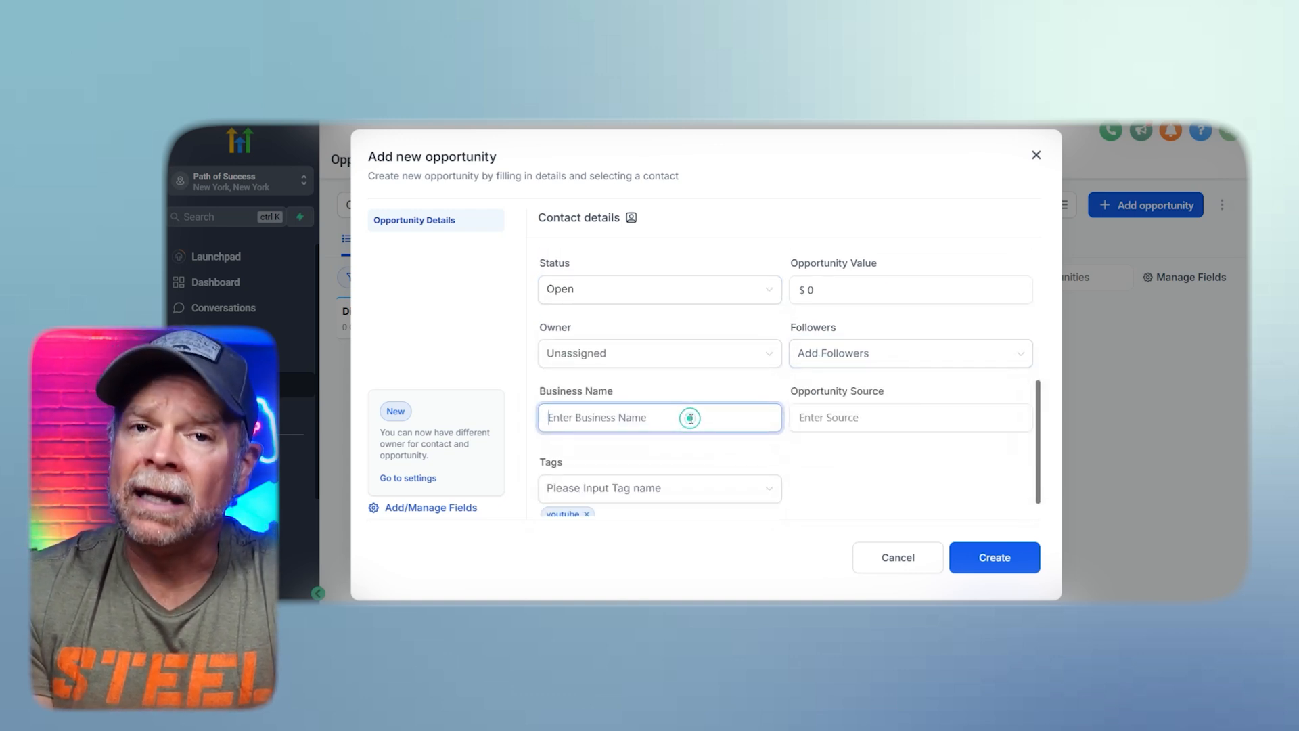
text(Website Redesign Project for ABC Company)
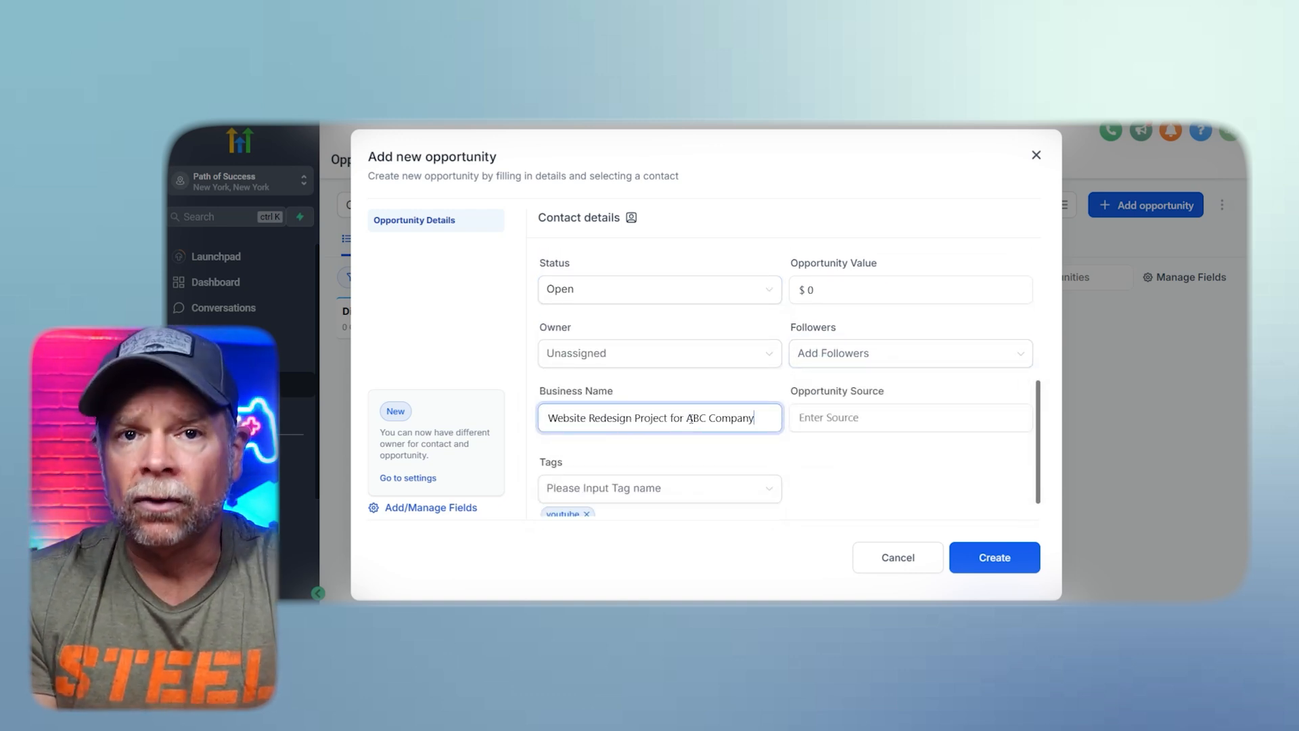
click(831, 417)
text(Website Redesign Project for ABC Company)
Create the opportunity and move its card from Discovery Calls to the Session scheduling stage
scroll(660, 457, down, 1)
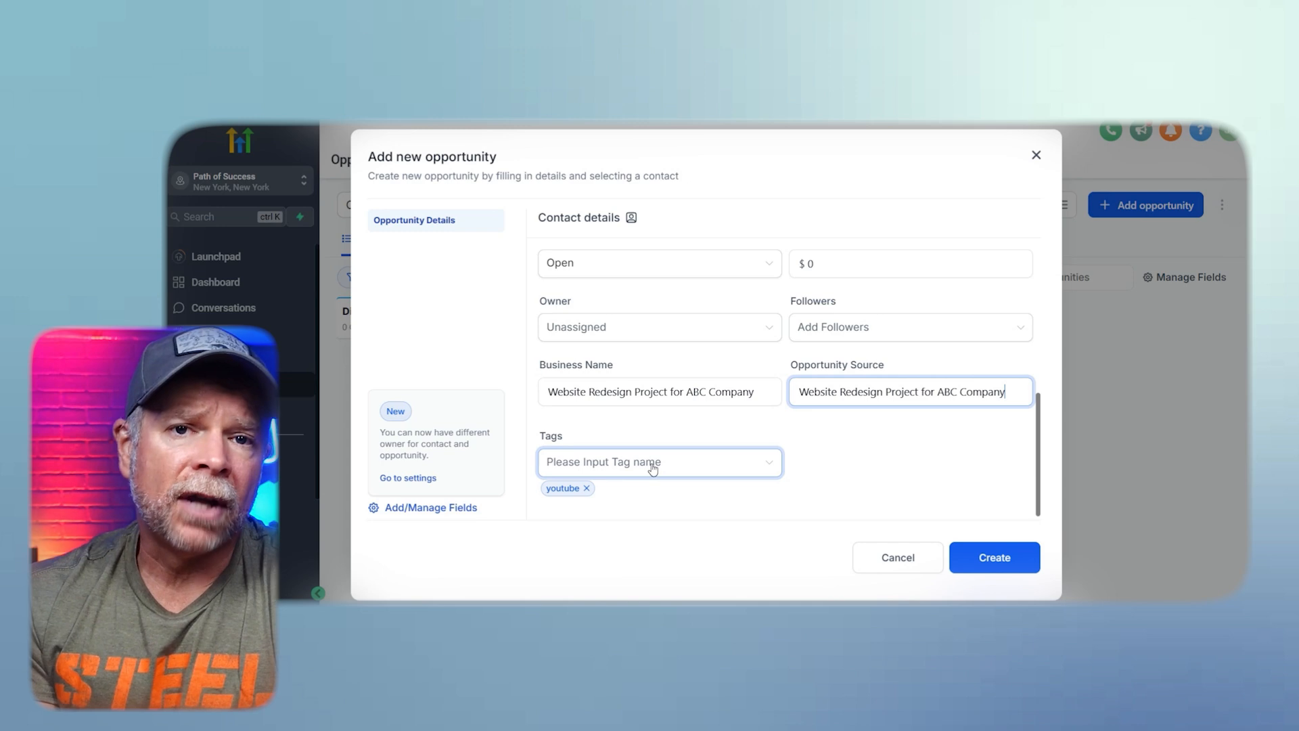
click(1018, 554)
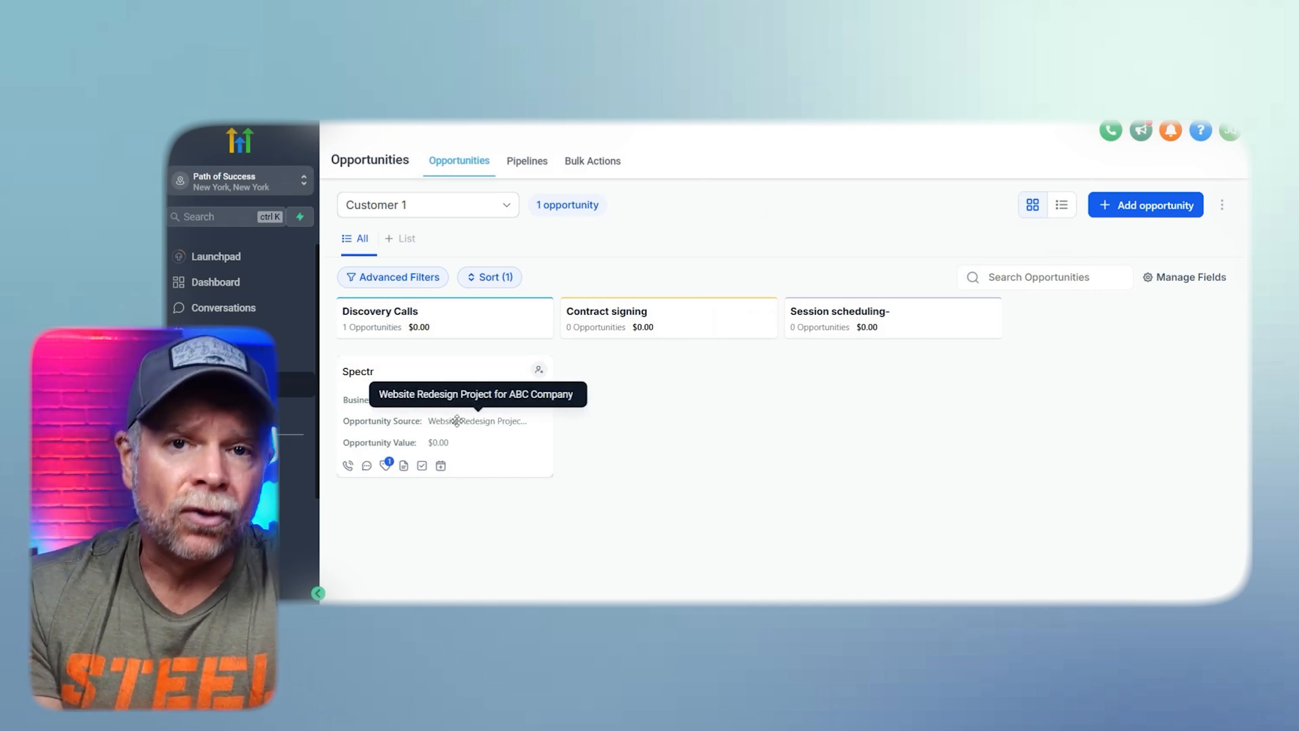
drag(461, 420, 869, 413)
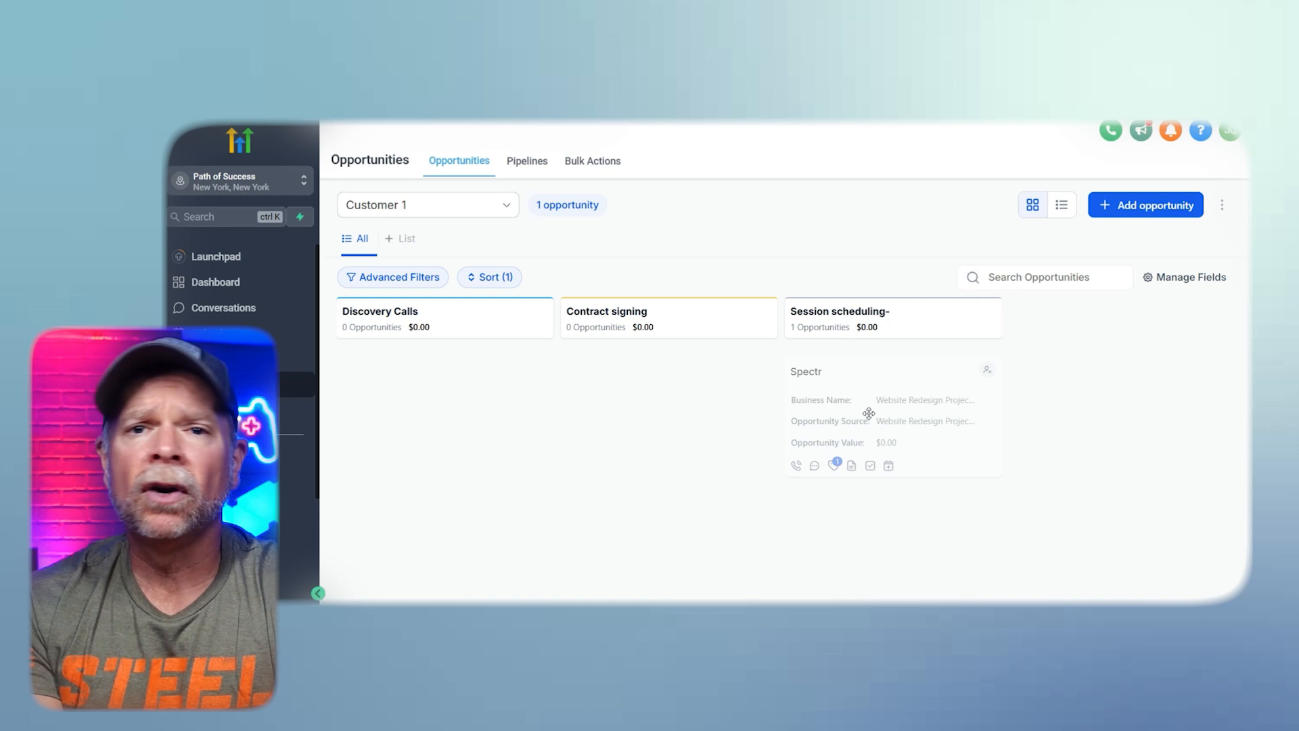